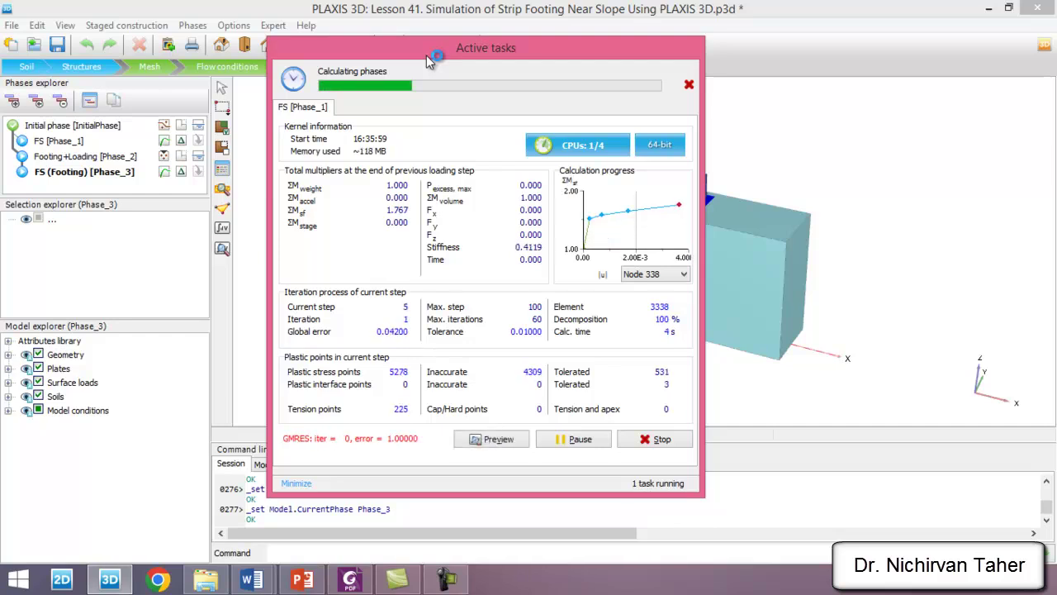
left_click_drag(495, 46, 325, 44)
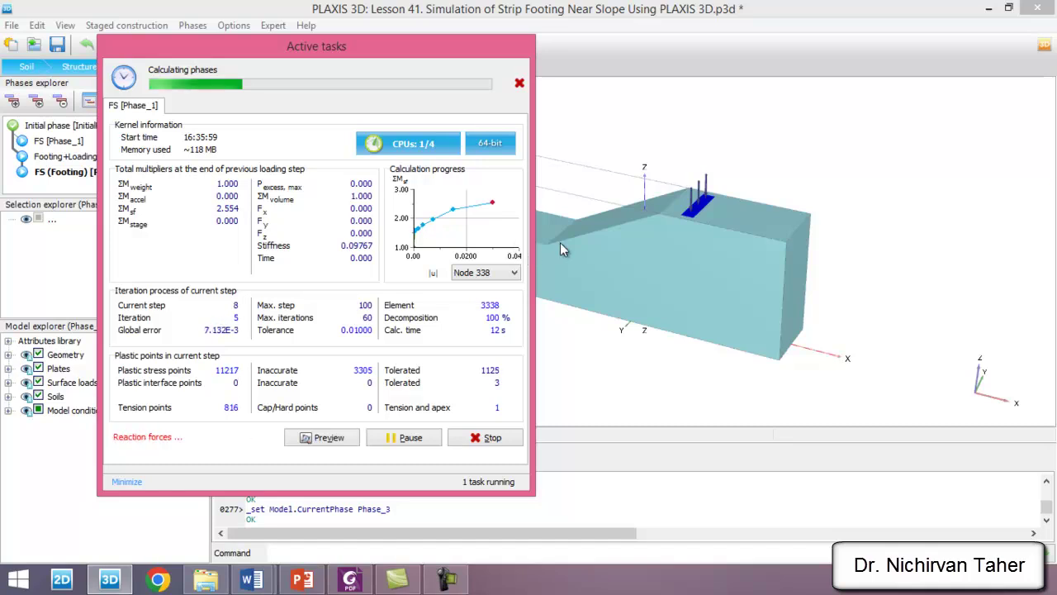
left_click_drag(301, 47, 394, 50)
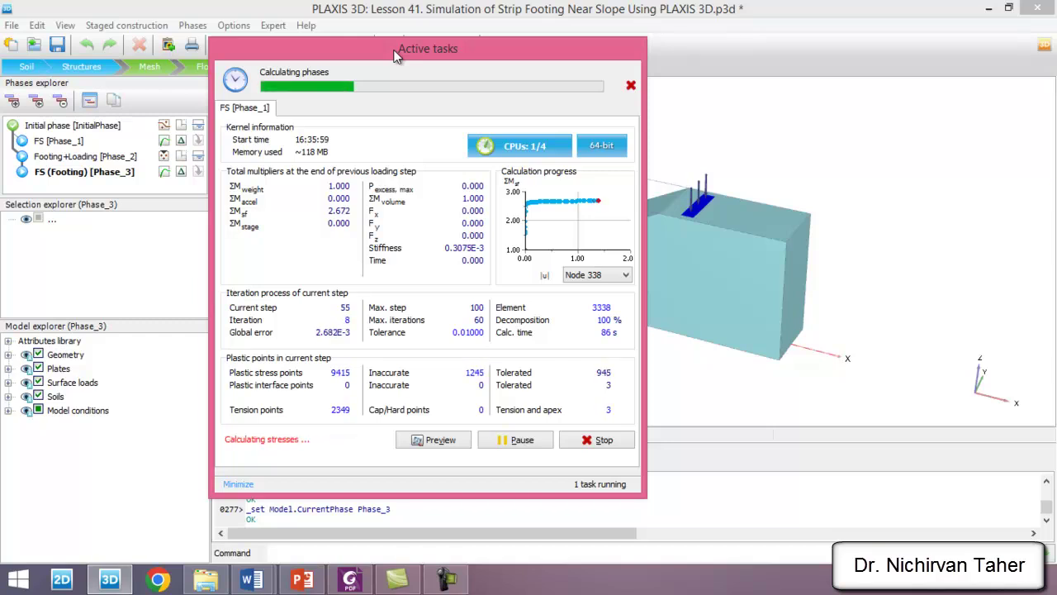
left_click_drag(395, 56, 424, 62)
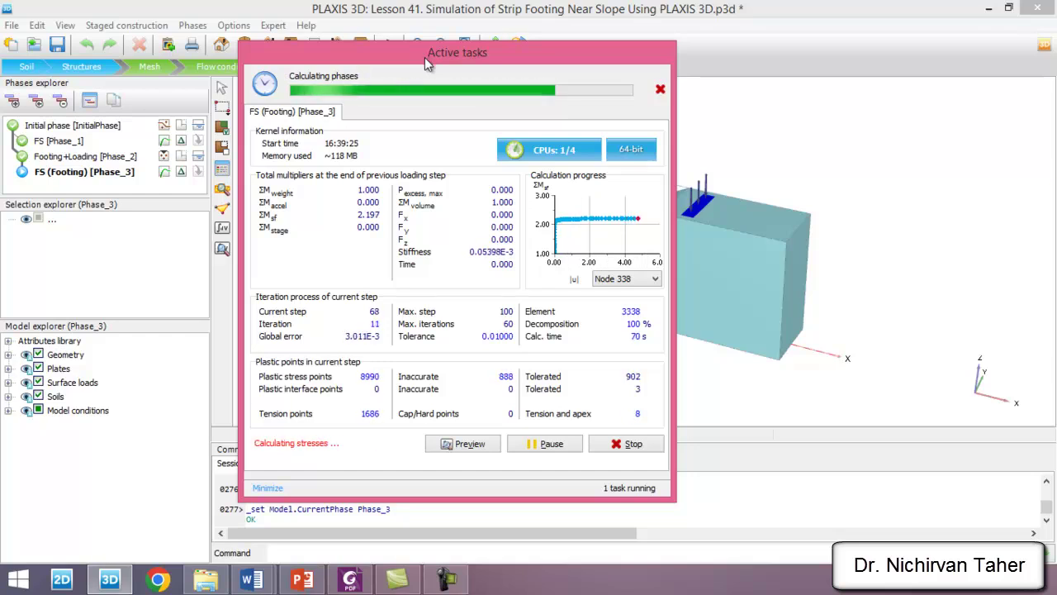
left_click_drag(423, 52, 418, 53)
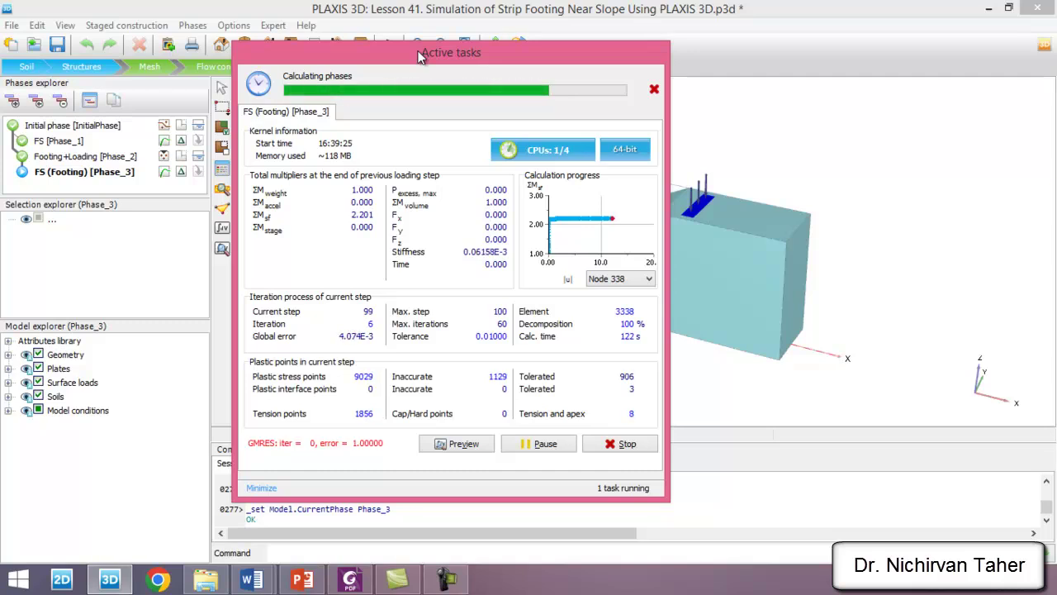
left_click_drag(419, 55, 434, 59)
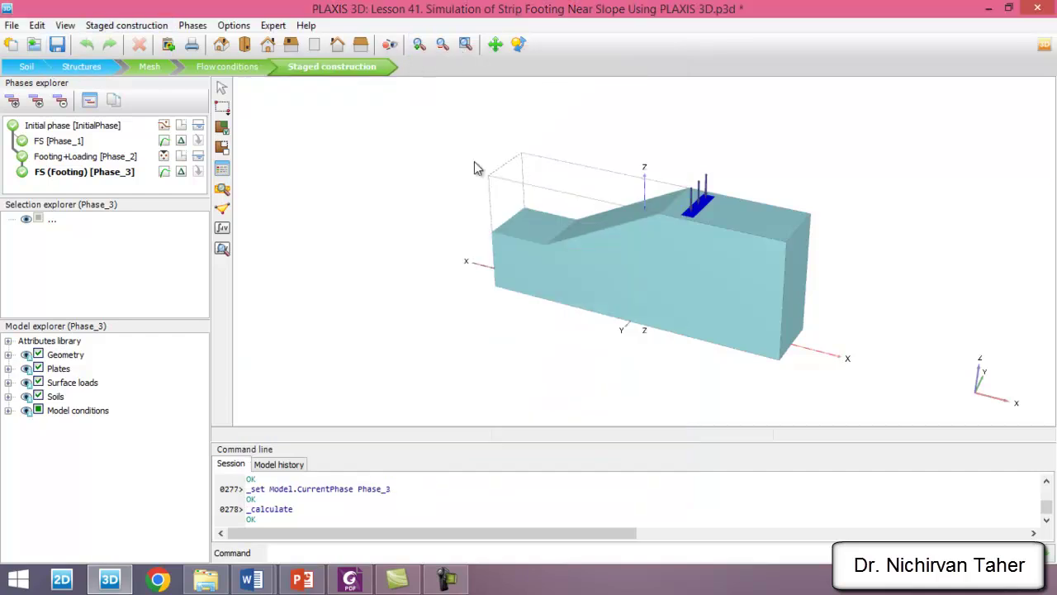
Save the calculated project and check the reached safety factor ΣMsf of the FS and FS (Footing) phases.
left_click(57, 44)
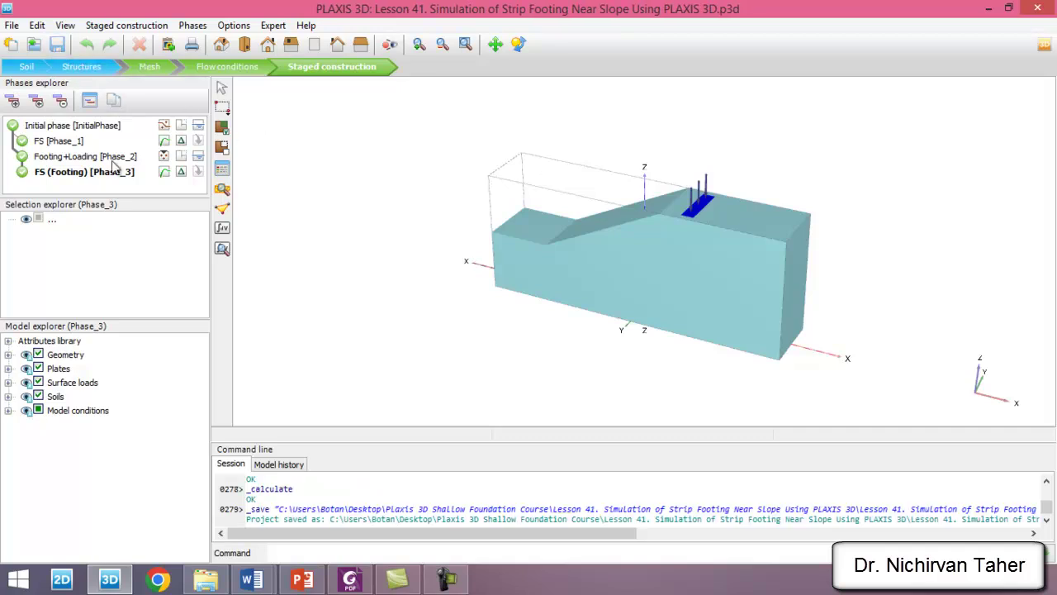
left_click(58, 141)
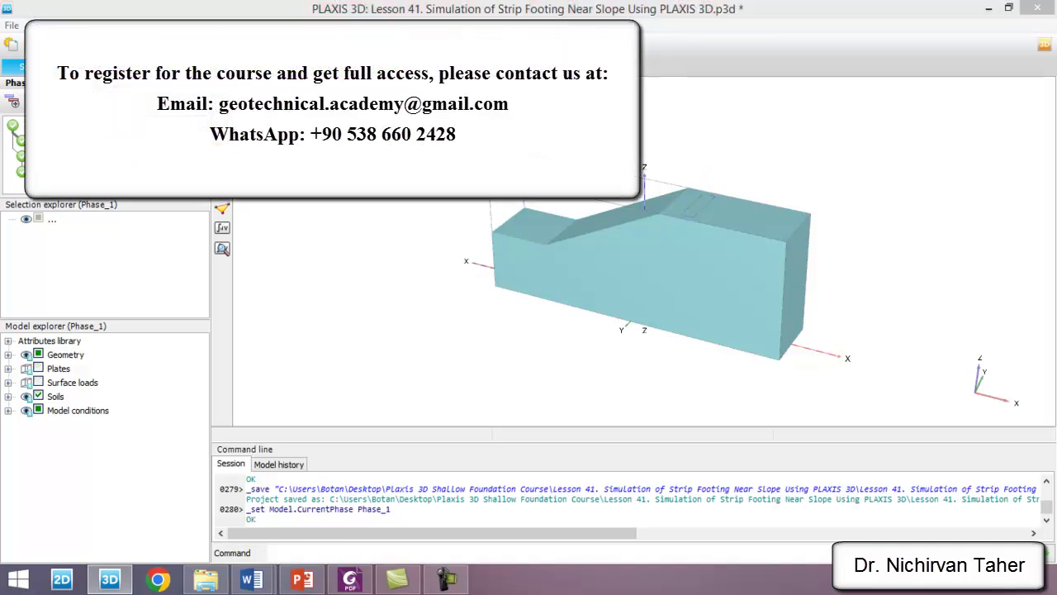
double_click(58, 141)
scroll(809, 247, "down", 5)
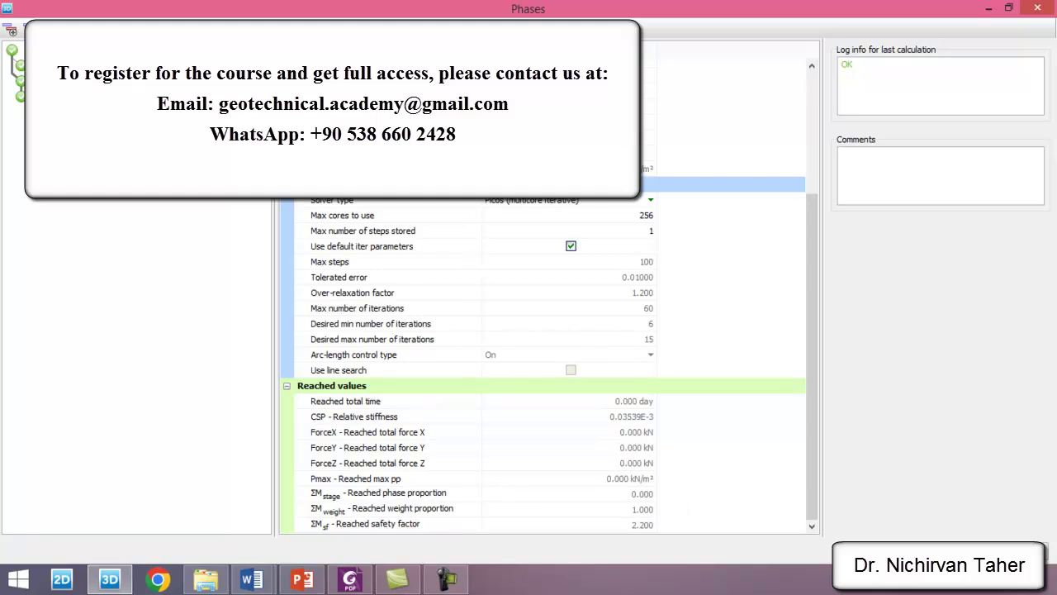
left_click(1002, 552)
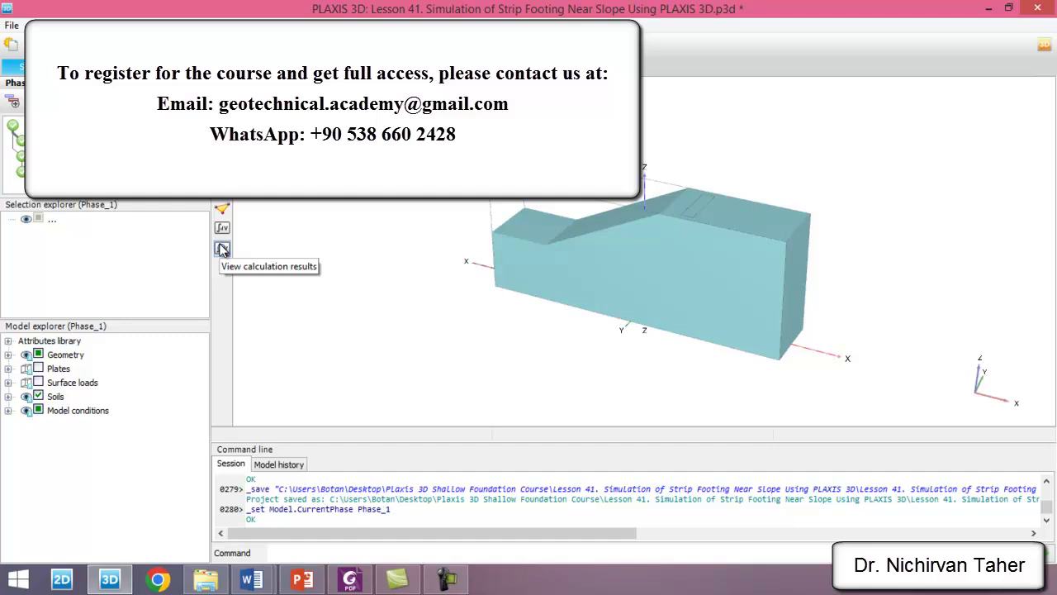
Open the calculation results of the FS phase in PLAXIS 3D Output and shrink the command line area to enlarge the plot.
left_click(221, 250)
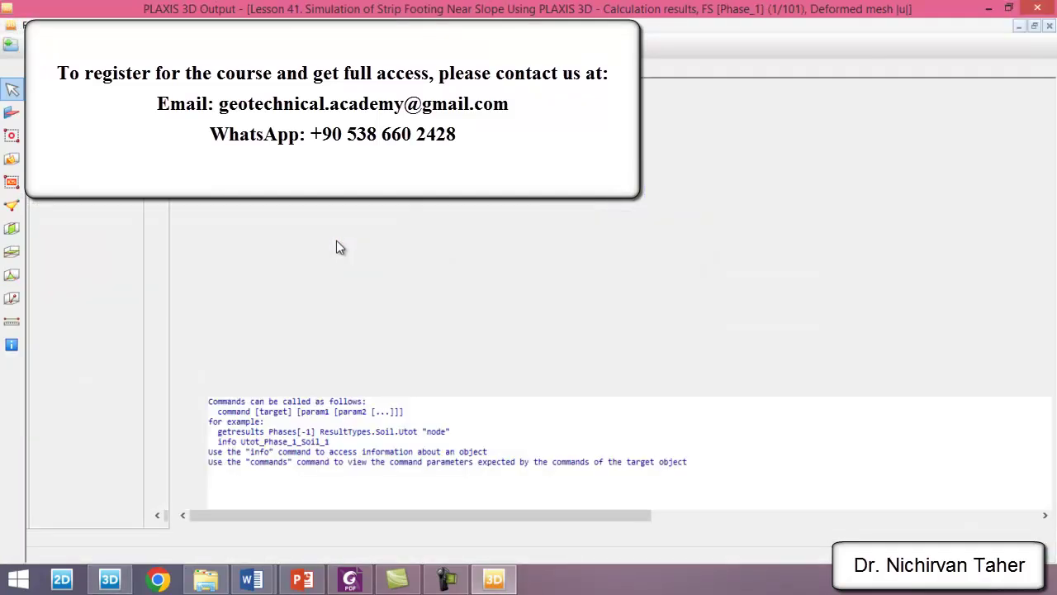
left_click_drag(630, 364, 636, 514)
left_click(186, 26)
left_click(226, 239)
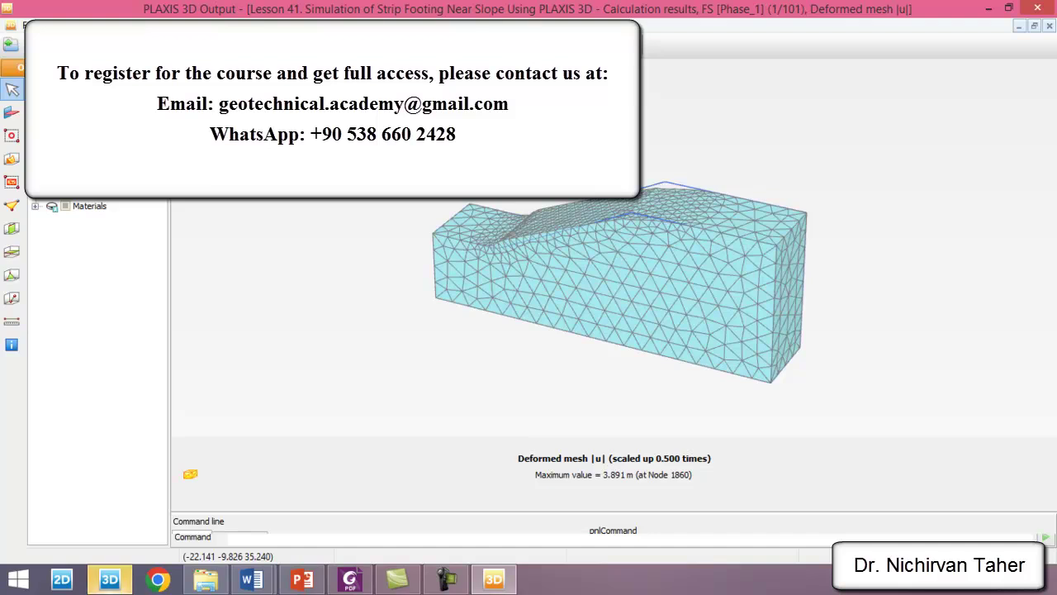
Compare the deformed mesh of the initial, Footing+Loading and FS phases, inspecting the slope from several angles.
key("Up")
right_click_drag(272, 260, 484, 237)
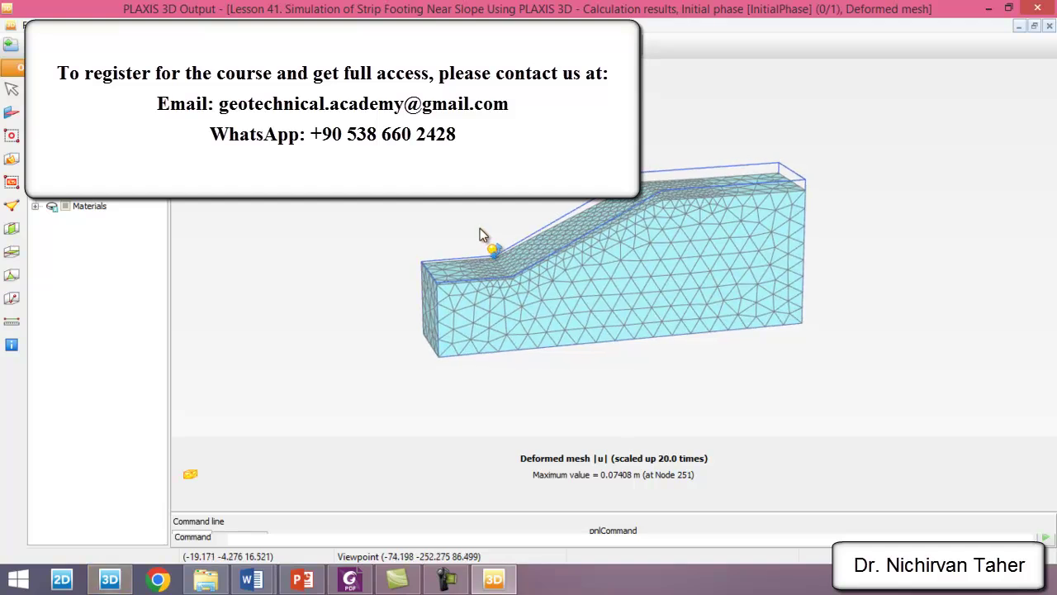
right_click_drag(776, 206, 826, 226)
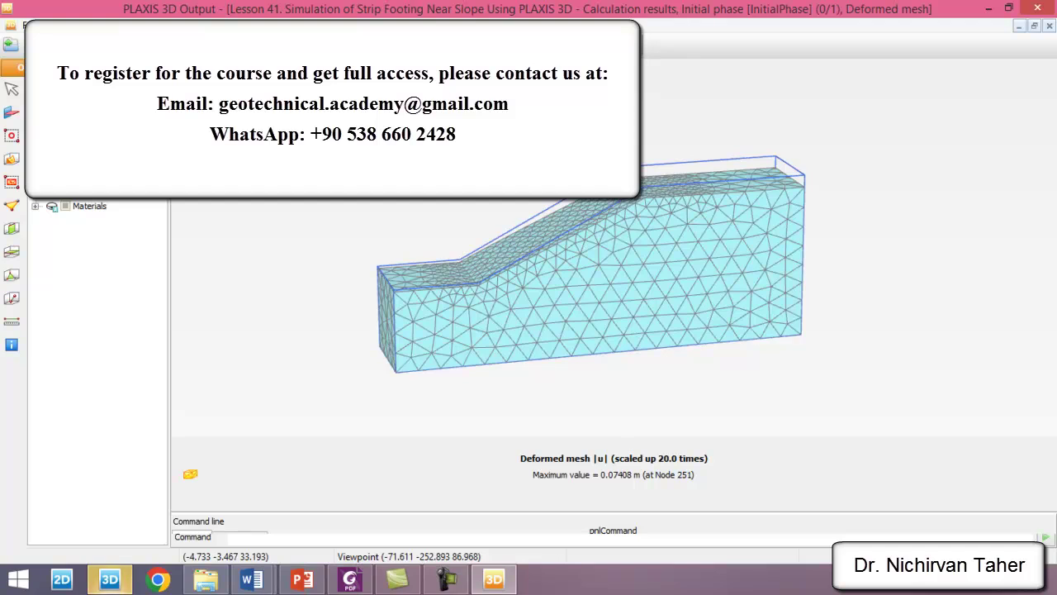
key("Down")
key("Down")
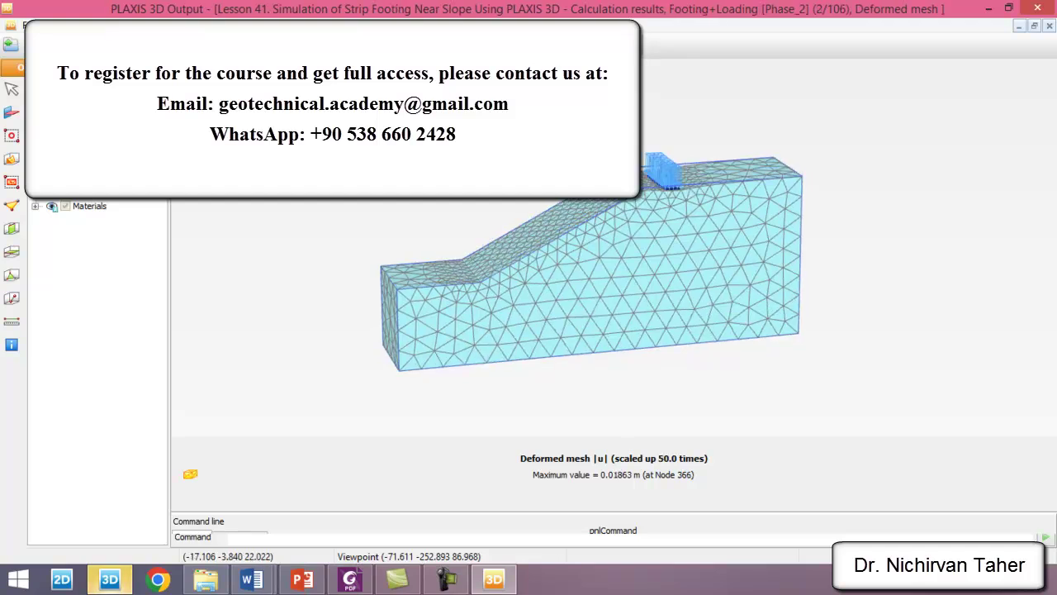
right_click_drag(618, 325, 583, 324)
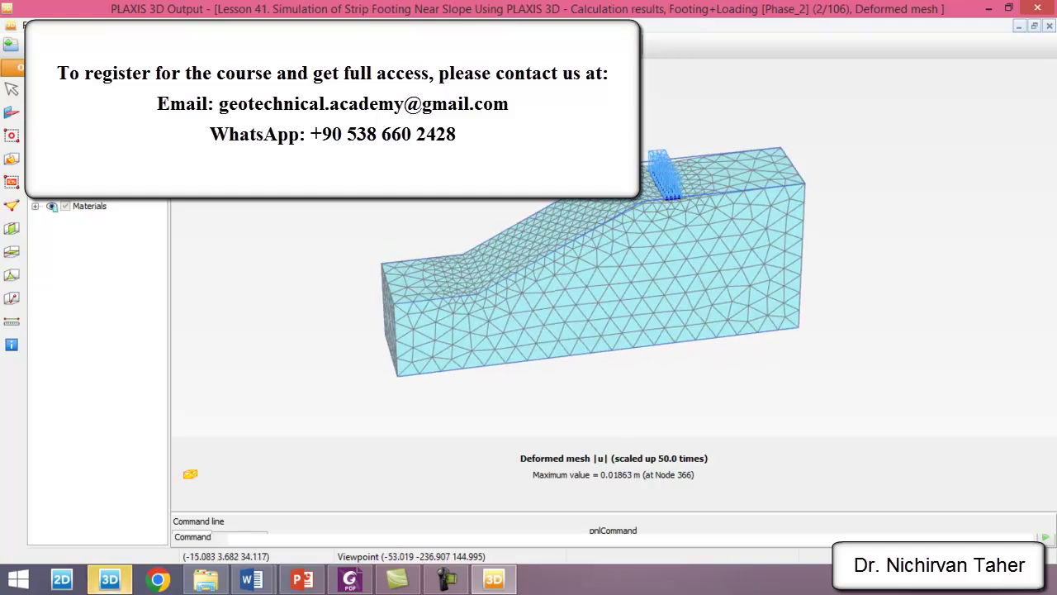
right_click_drag(675, 331, 678, 307)
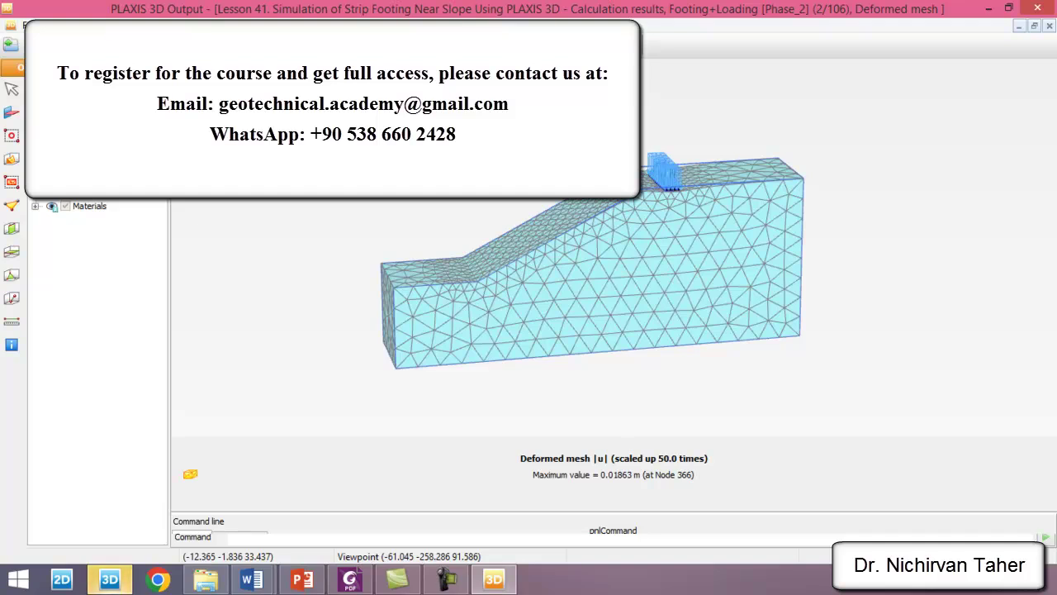
key("Up")
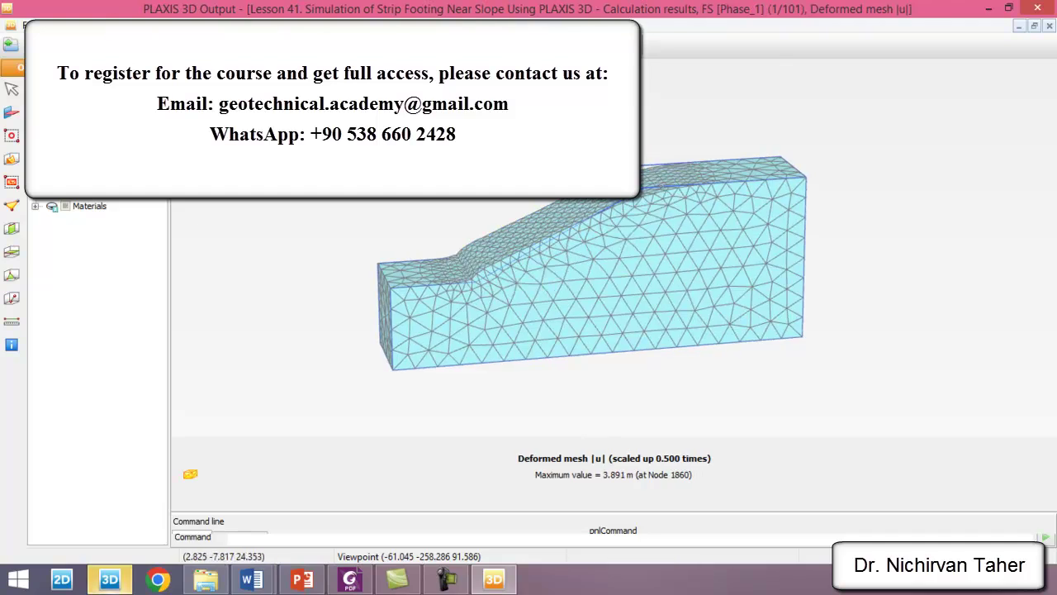
Display the total incremental displacements |Δu| as shadings for the FS phase and the FS (Footing) phase.
left_click(227, 25)
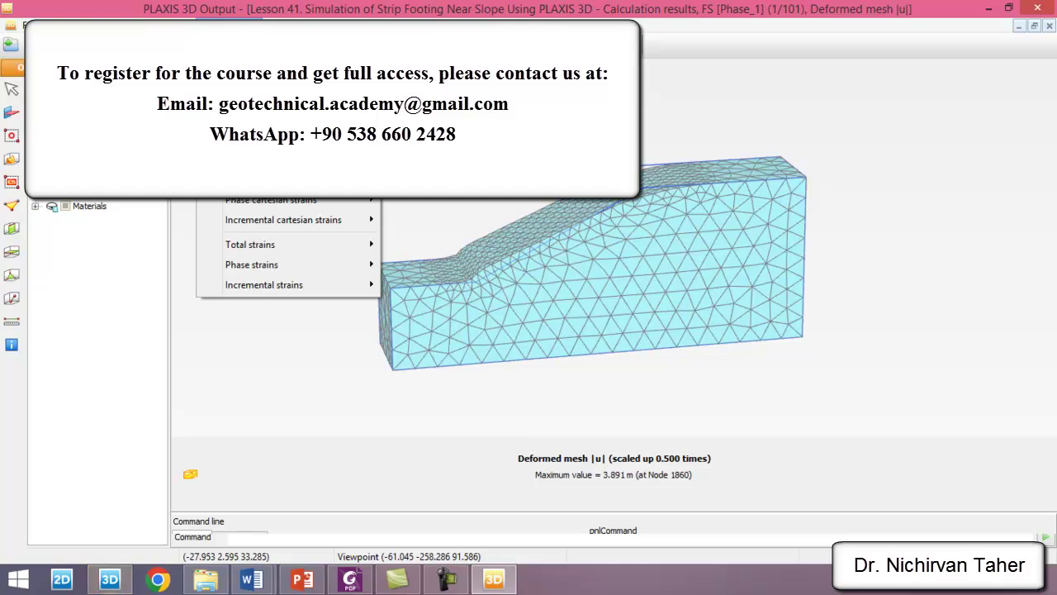
mouse_move(272, 37)
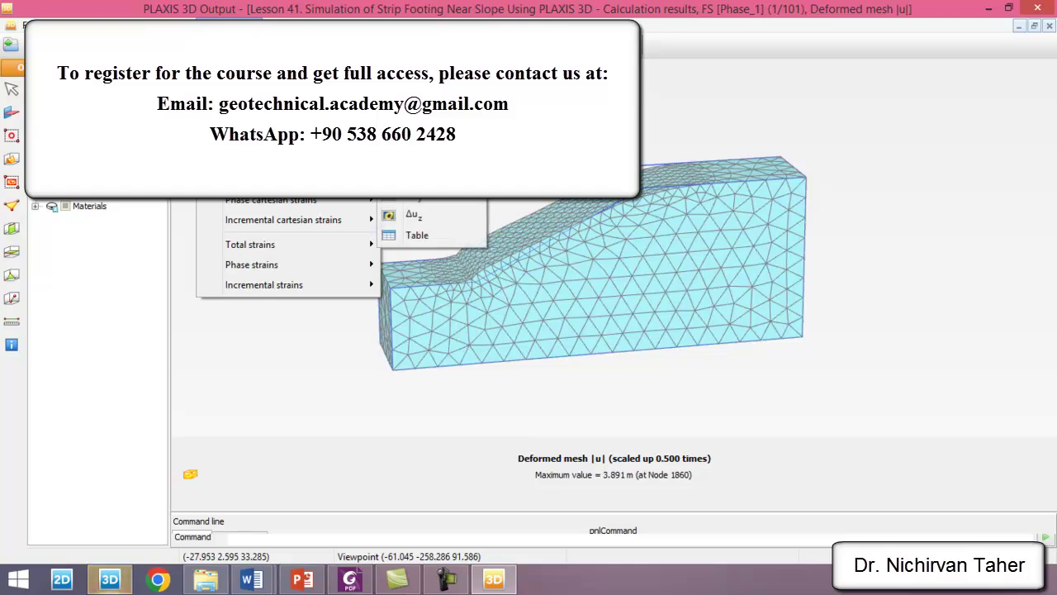
left_click(417, 152)
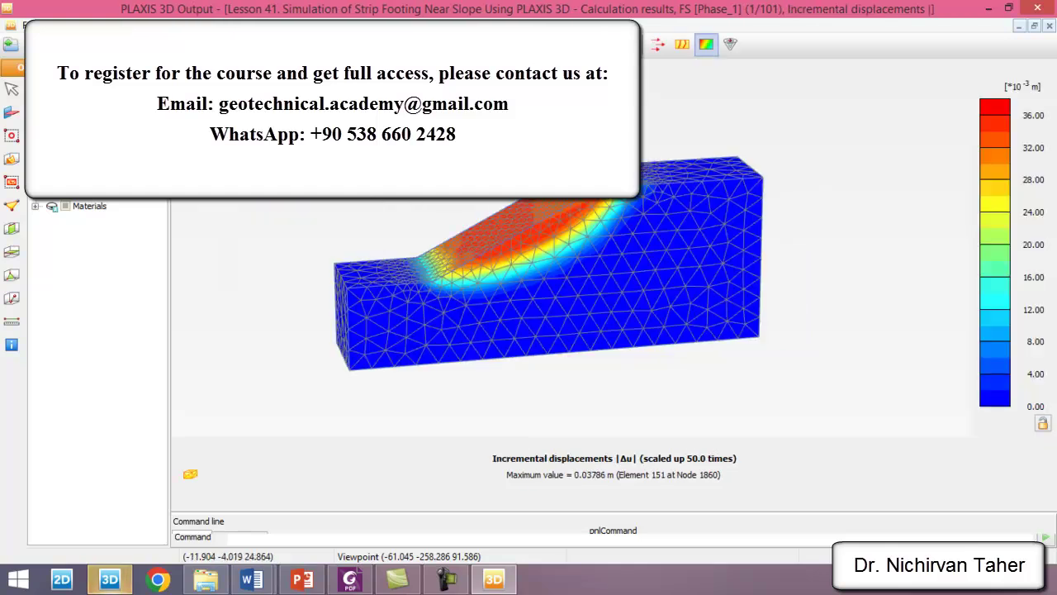
scroll(680, 238, "up", 2)
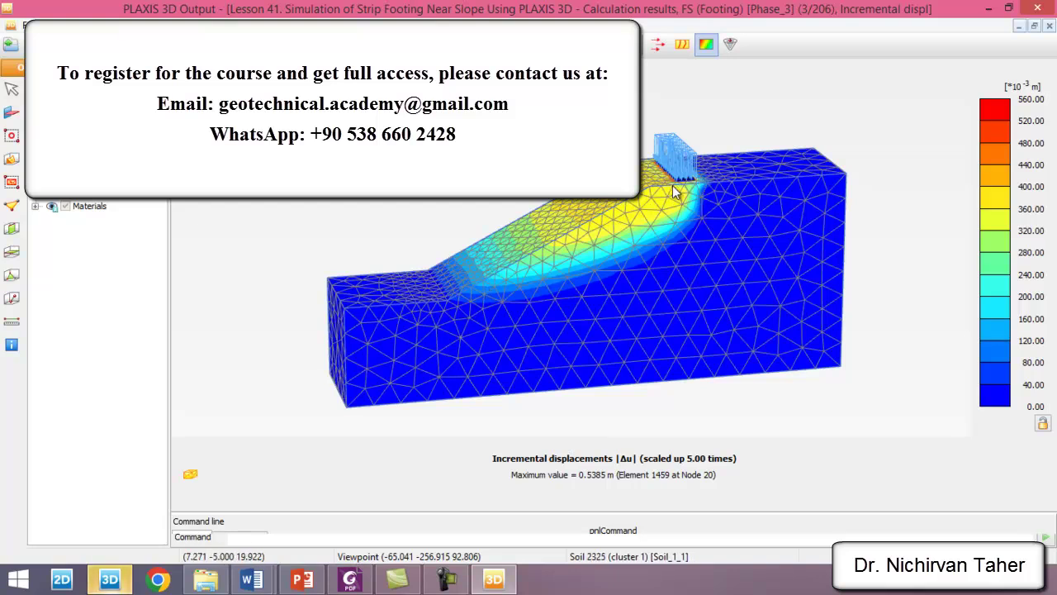
mouse_move(711, 266)
right_mouse_down()
mouse_move(676, 265)
mouse_move(711, 255)
right_mouse_up()
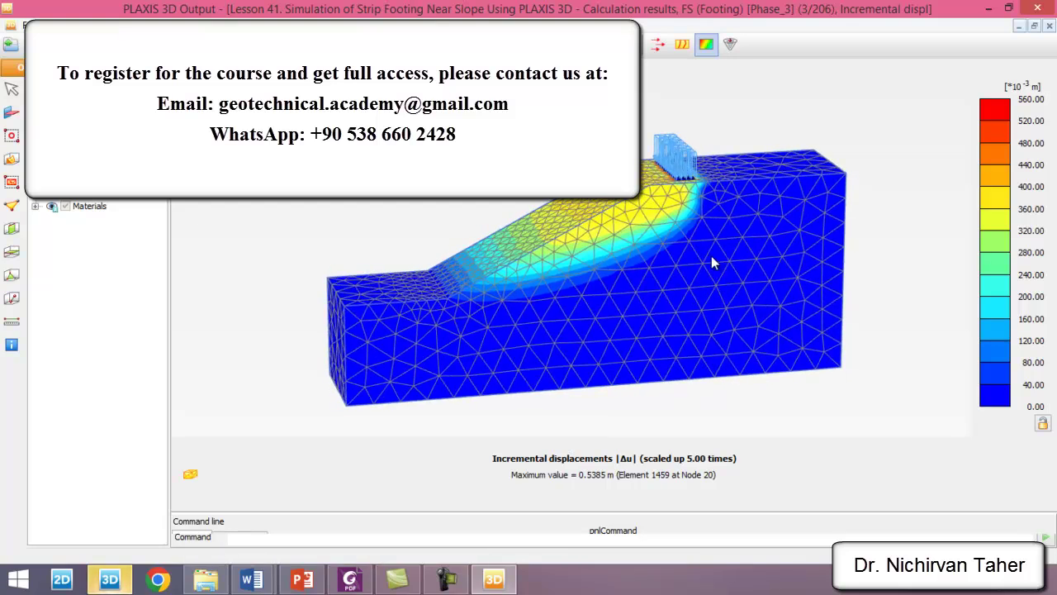
Show the incremental displacements of the FS (Footing) phase as arrows and examine the movement direction beneath the footing and along the slope.
left_click(656, 48)
scroll(699, 172, "up", 5)
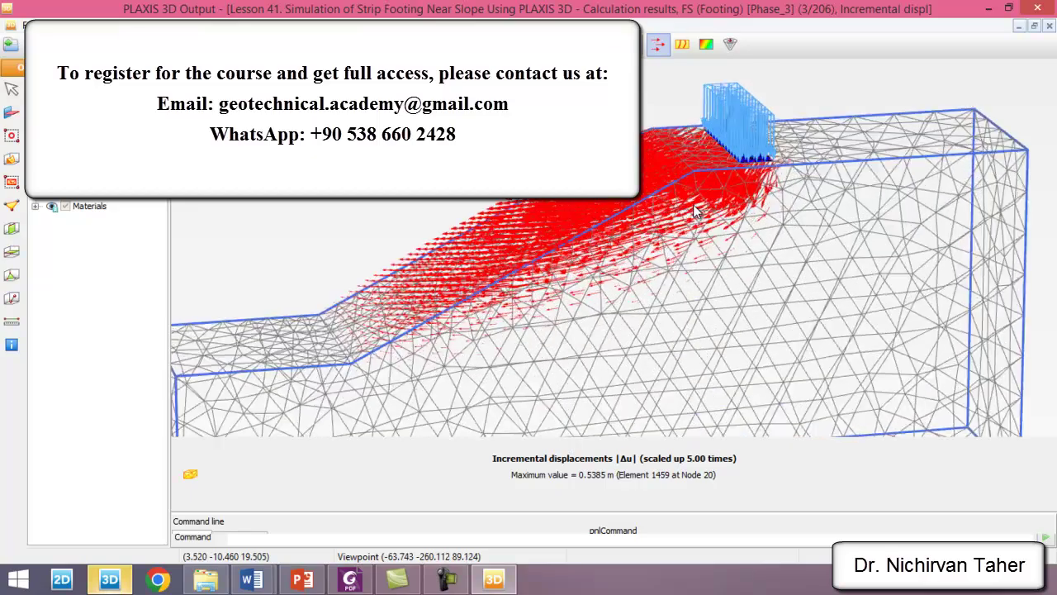
scroll(699, 172, "up", 1)
scroll(611, 228, "up", 1)
scroll(620, 216, "down", 2)
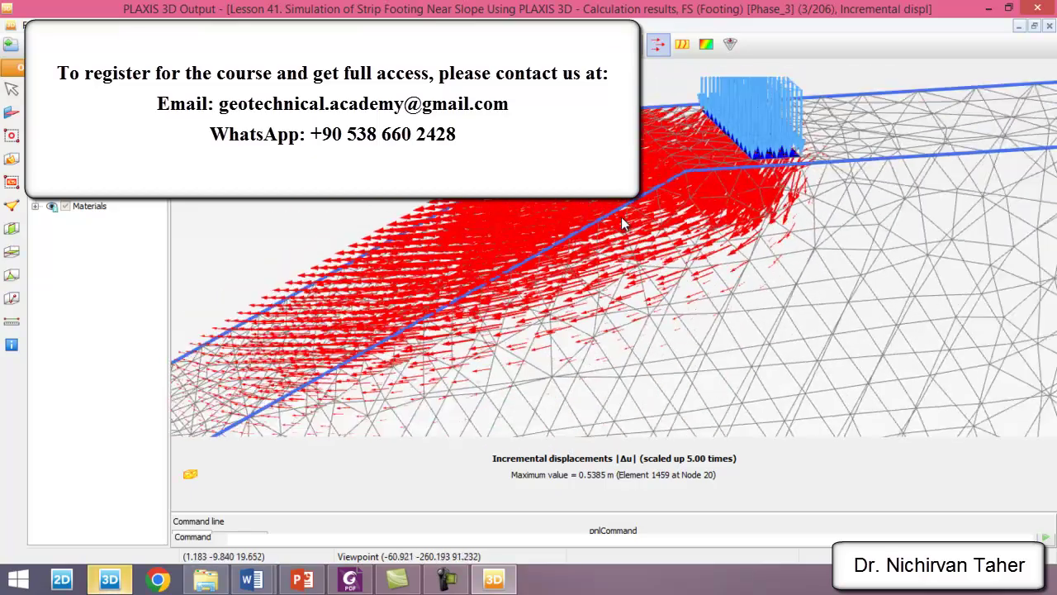
mouse_move(514, 285)
right_mouse_down("ctrl")
mouse_move(693, 291)
mouse_move(543, 248)
mouse_move(726, 239)
mouse_move(632, 277)
mouse_move(349, 276)
mouse_move(312, 301)
mouse_move(579, 302)
right_mouse_up("ctrl")
View the incremental displacements as contour lines and iso surfaces for FS (Footing), and compare the iso surfaces with the FS phase.
left_click(681, 43)
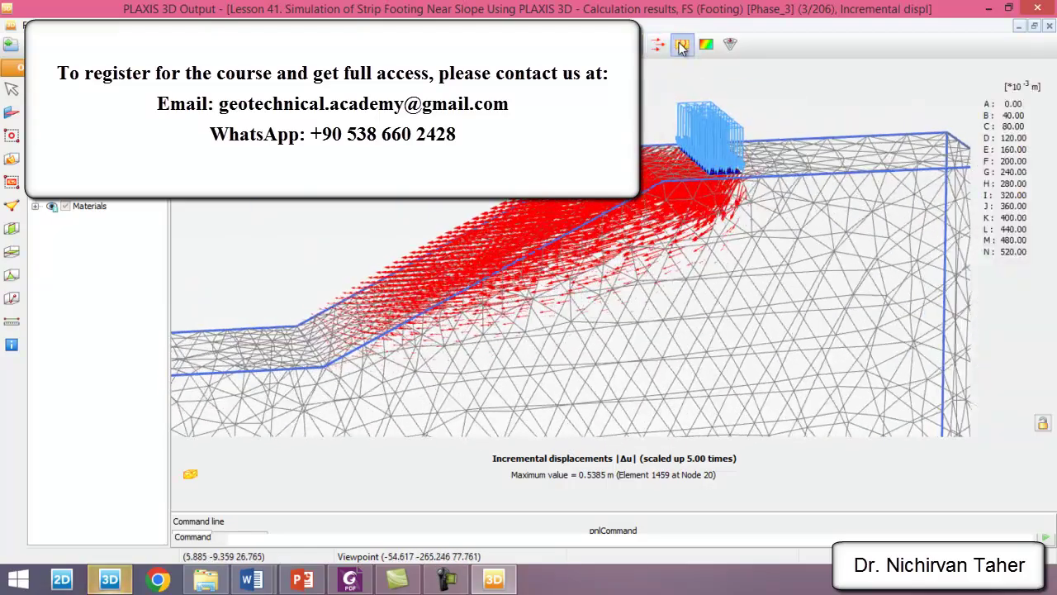
left_click(730, 43)
right_click_drag(547, 347, 479, 281, "ctrl")
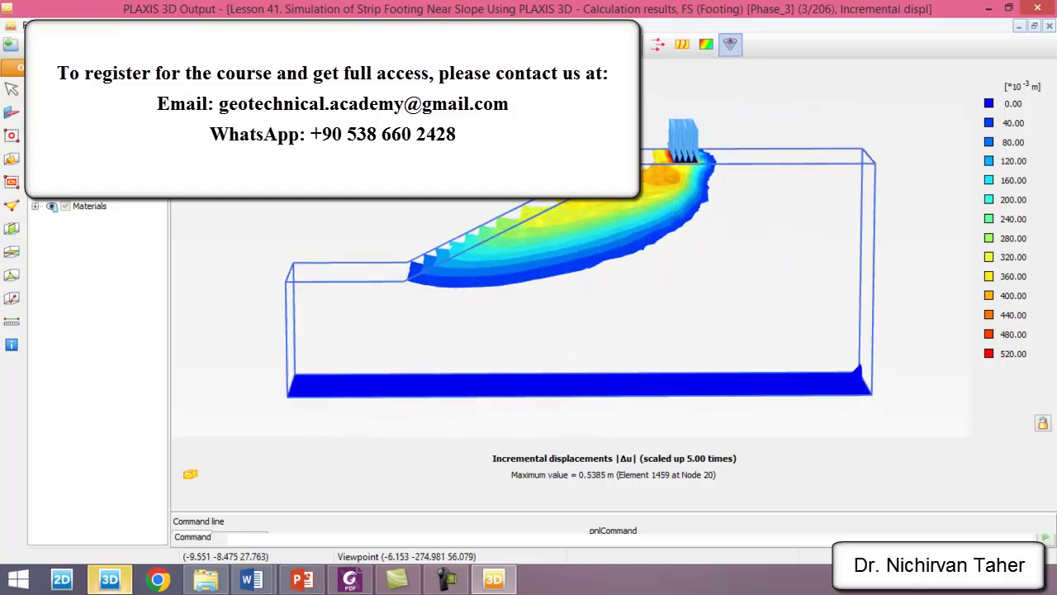
key("Up")
key("Up")
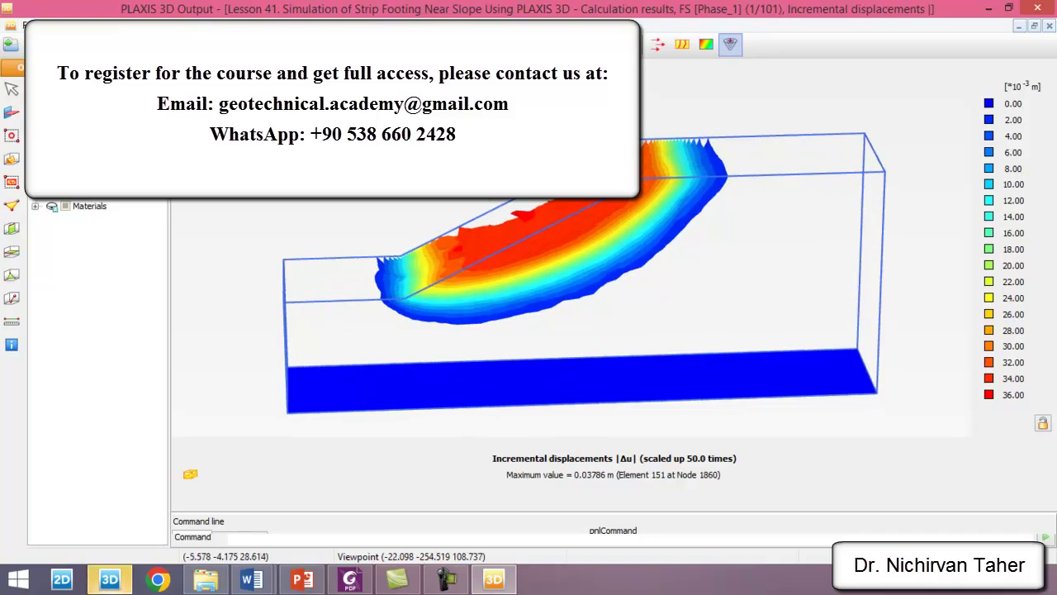
Return the FS phase plot to shadings and display the incremental deviatoric strain Δγs to examine the slip surface.
left_click(706, 43)
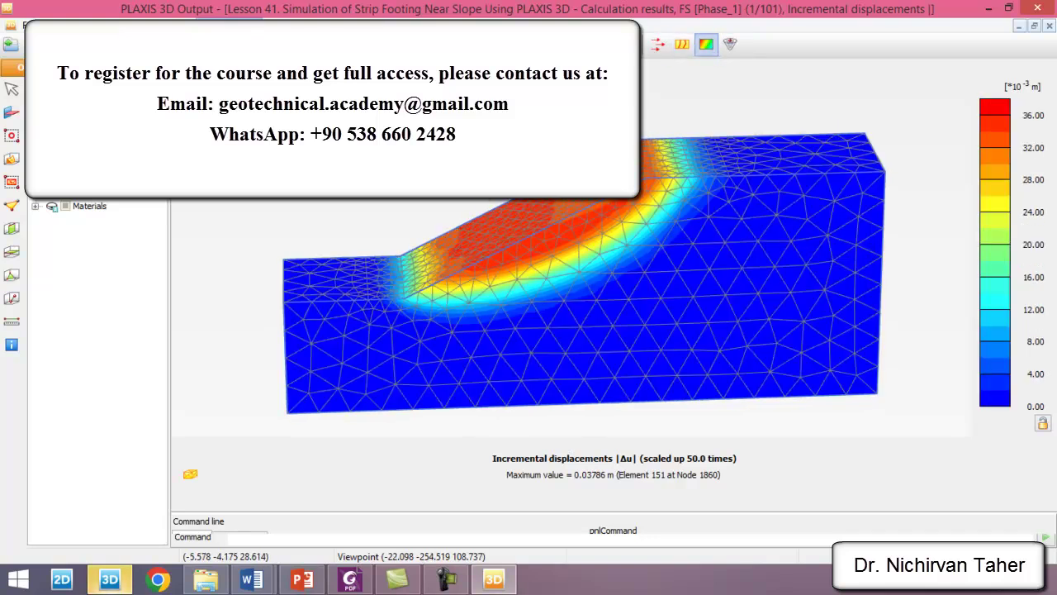
key("alt+d")
mouse_move(320, 287)
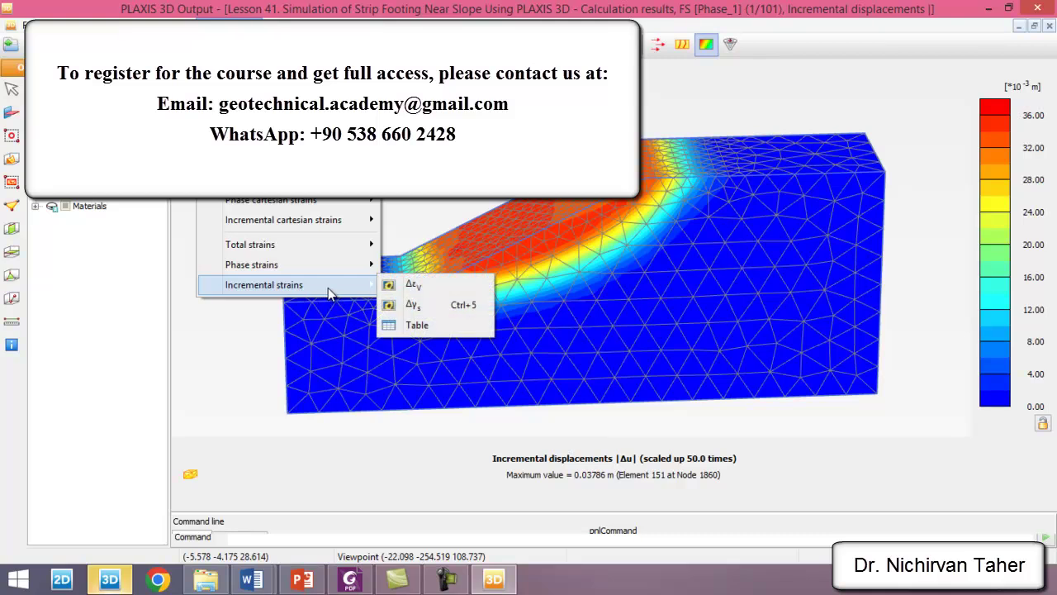
left_click(457, 308)
right_click_drag(492, 345, 520, 327, "ctrl")
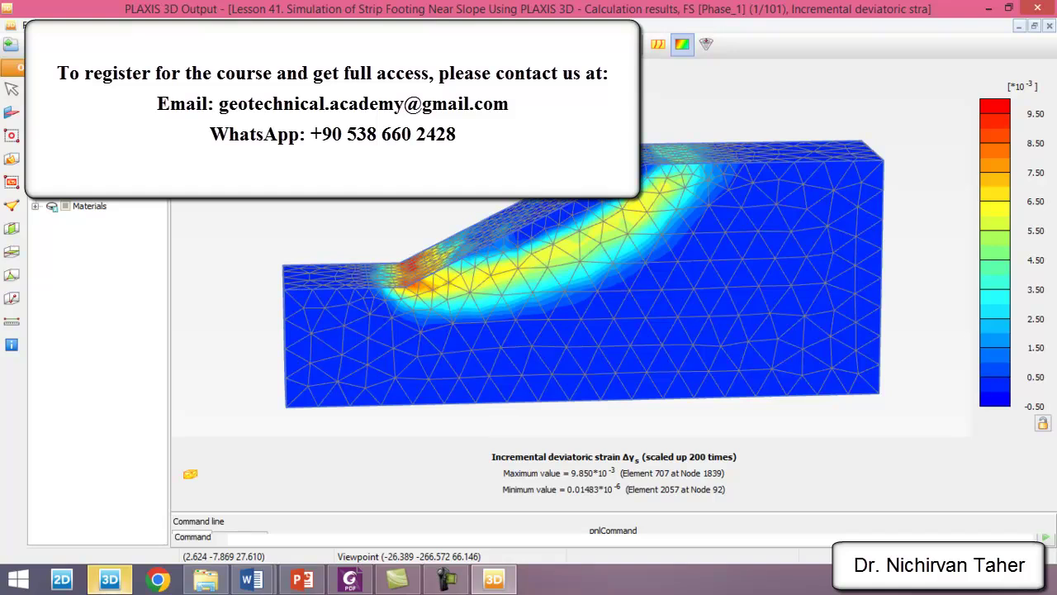
Switch the incremental deviatoric strain plot to the FS (Footing) phase and inspect the failure zone around the footing from other angles.
left_click(578, 99)
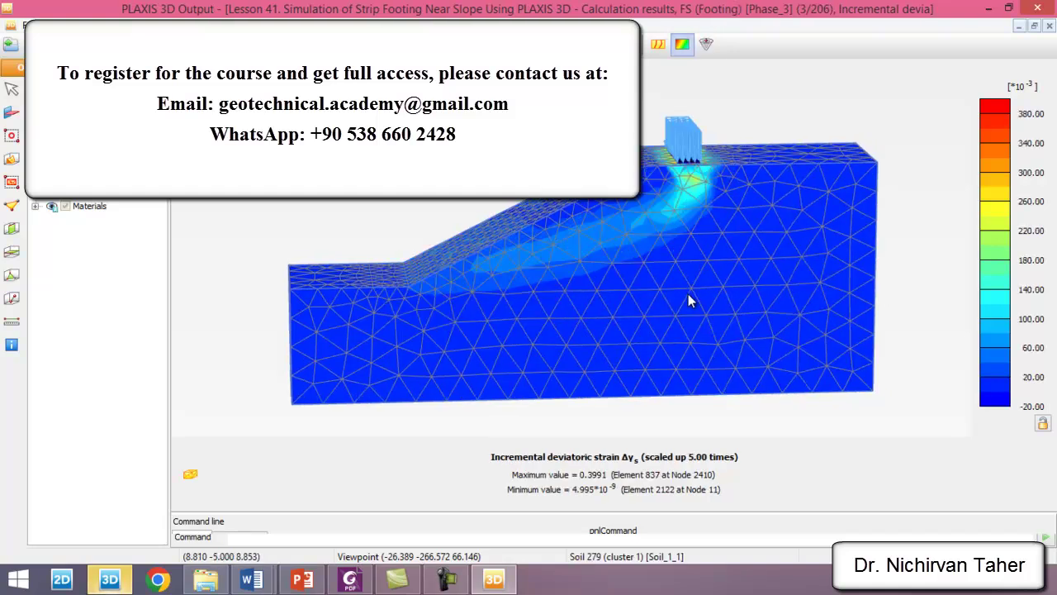
right_click_drag(535, 282, 383, 273)
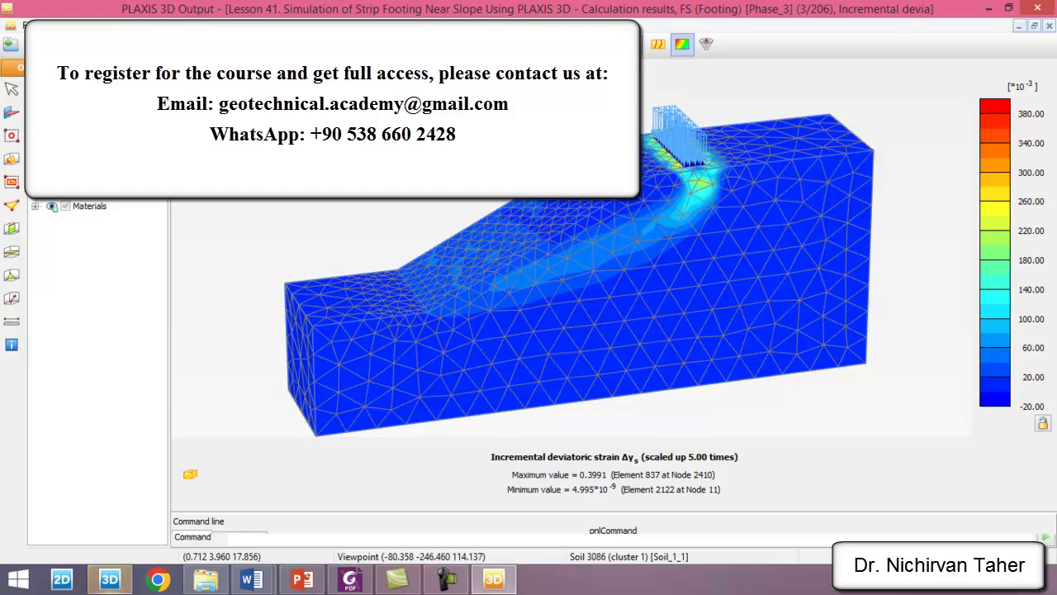
right_click_drag(726, 200, 559, 295)
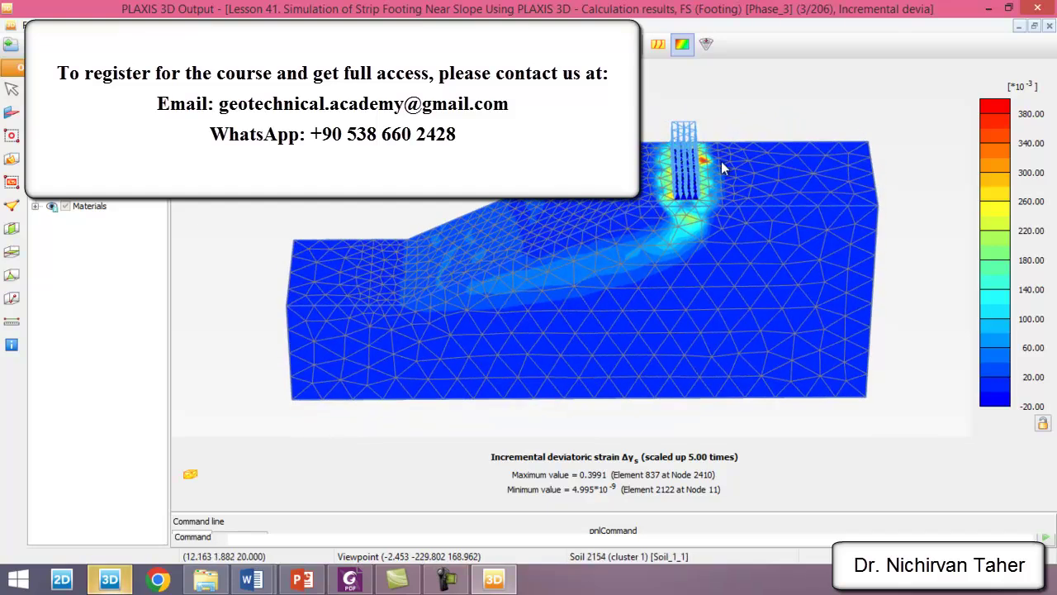